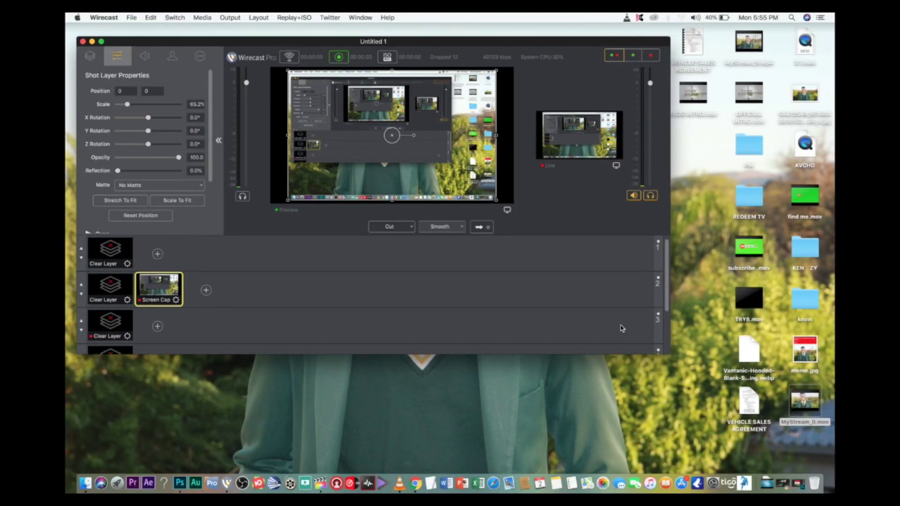
- Minimize the Wirecast streaming window to reveal the student-photo desktop
click(93, 42)
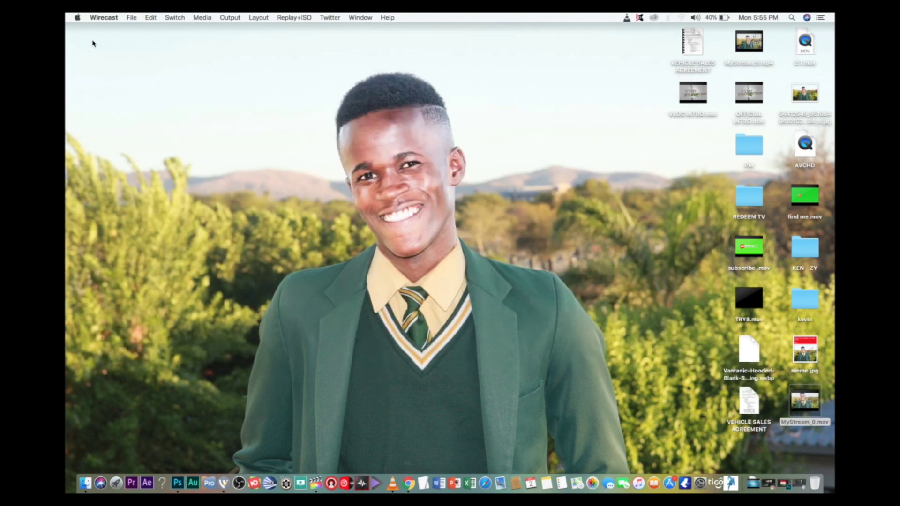
- Create a new white-background Photoshop document of 210 × 297 mm at 300 ppi
click(178, 471)
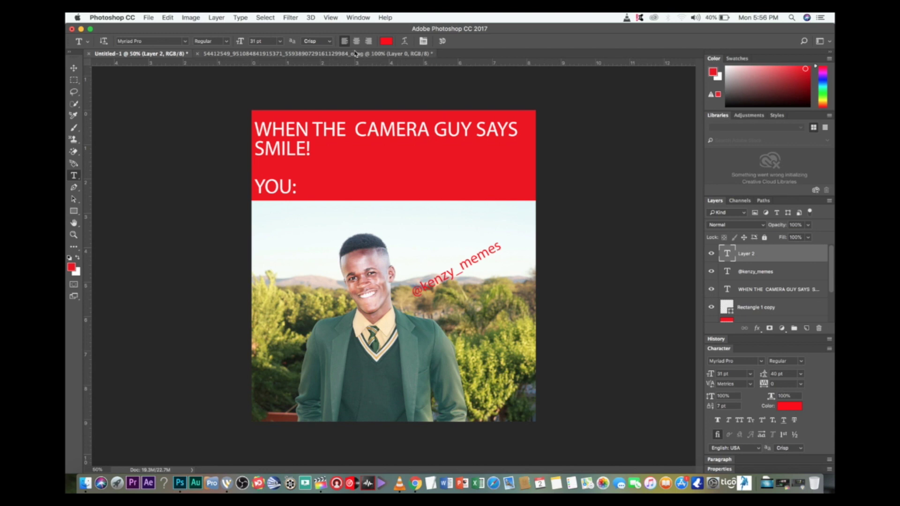
click(148, 18)
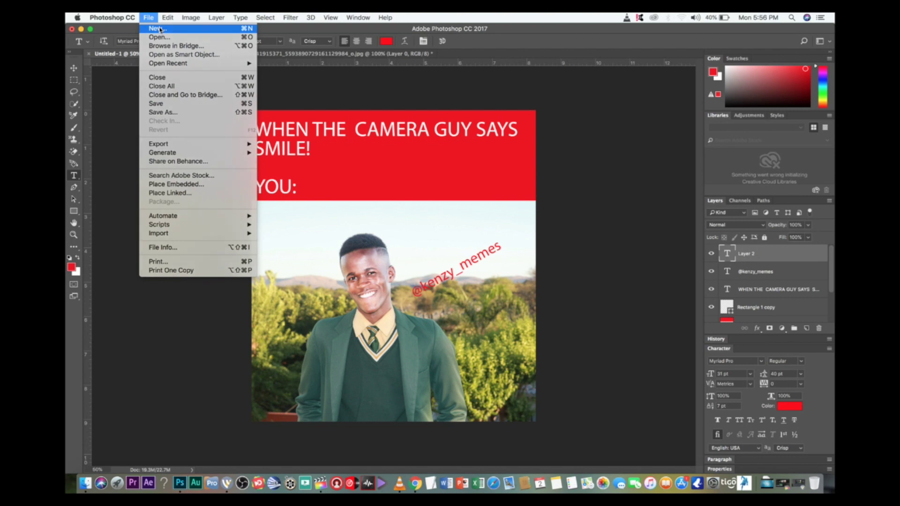
click(159, 29)
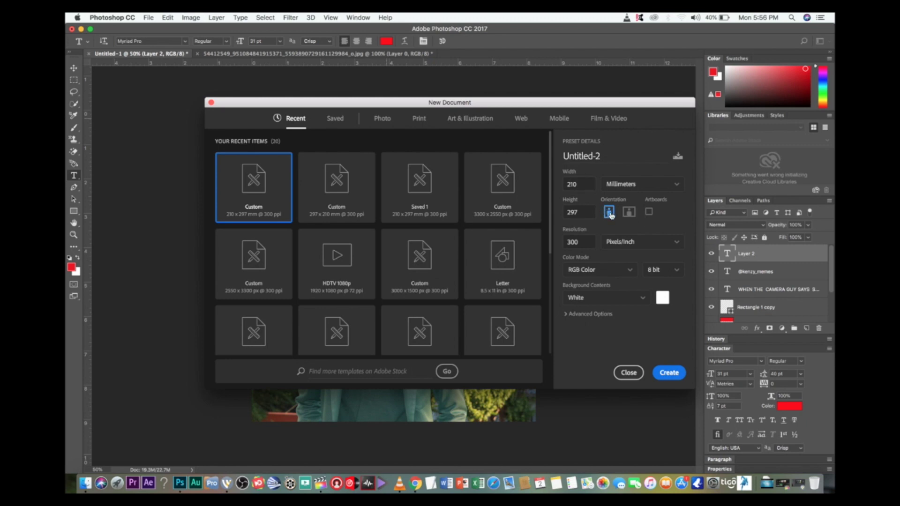
click(667, 377)
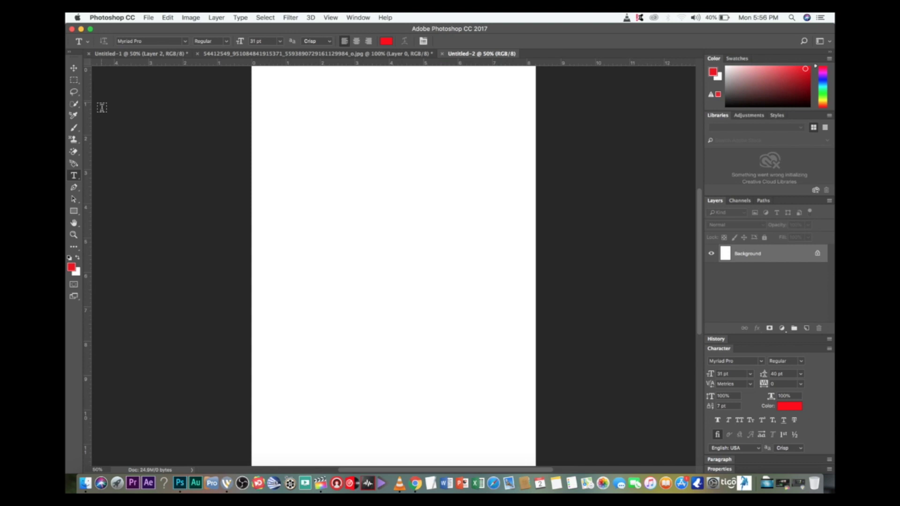
- Draw a red rectangle banner across the page and align it flush with the top edge
click(76, 211)
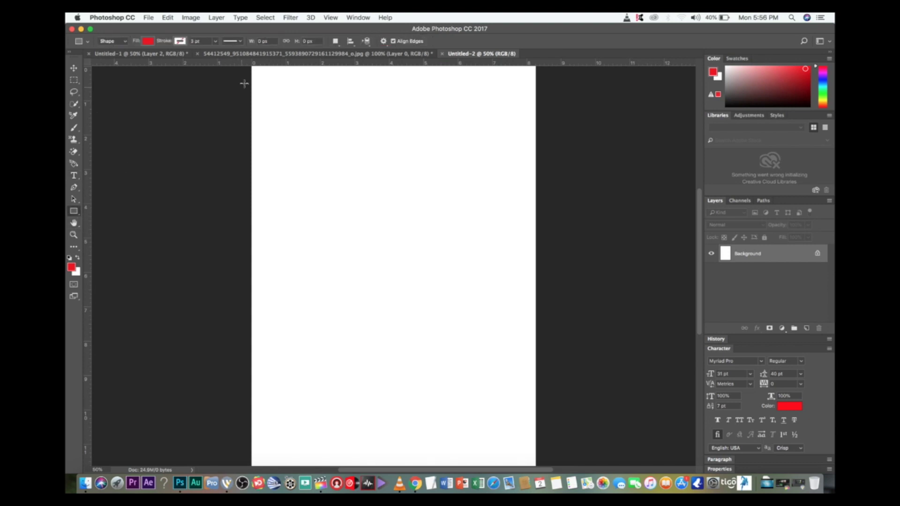
drag(251, 71, 537, 151)
click(73, 68)
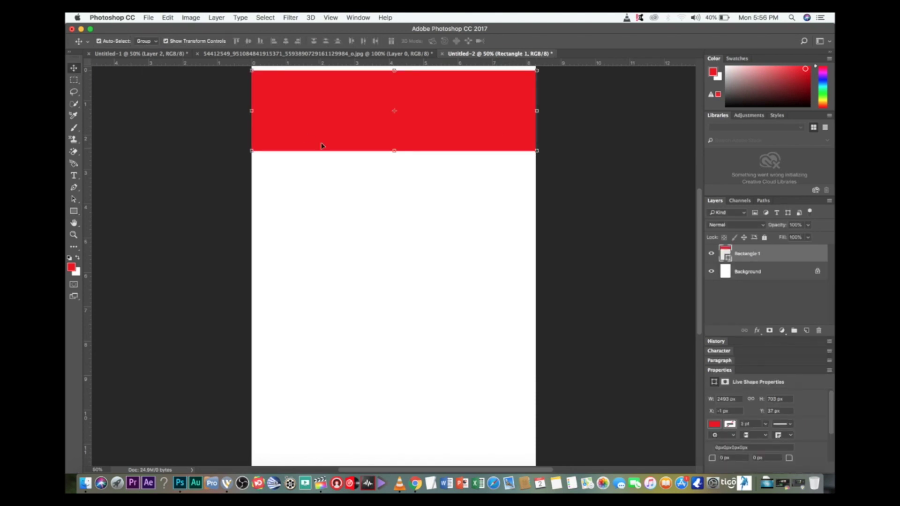
drag(334, 126, 334, 115)
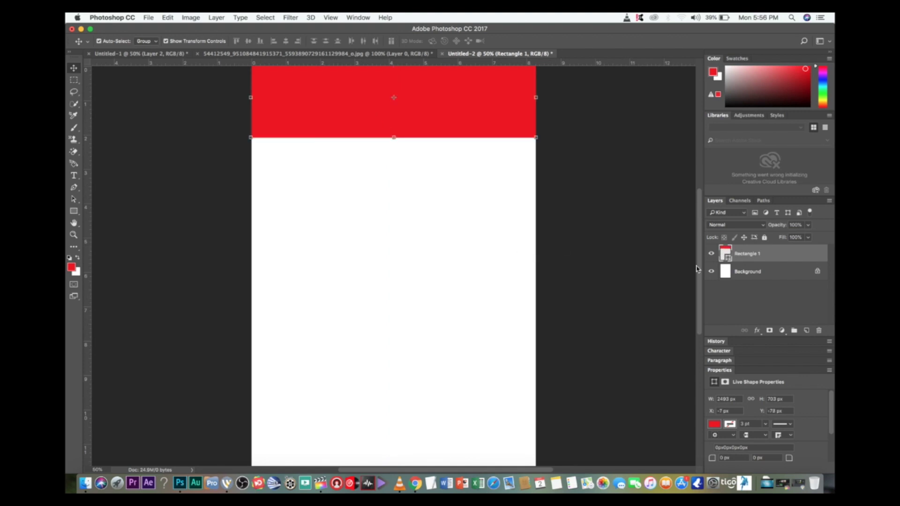
key(ctrl+minus)
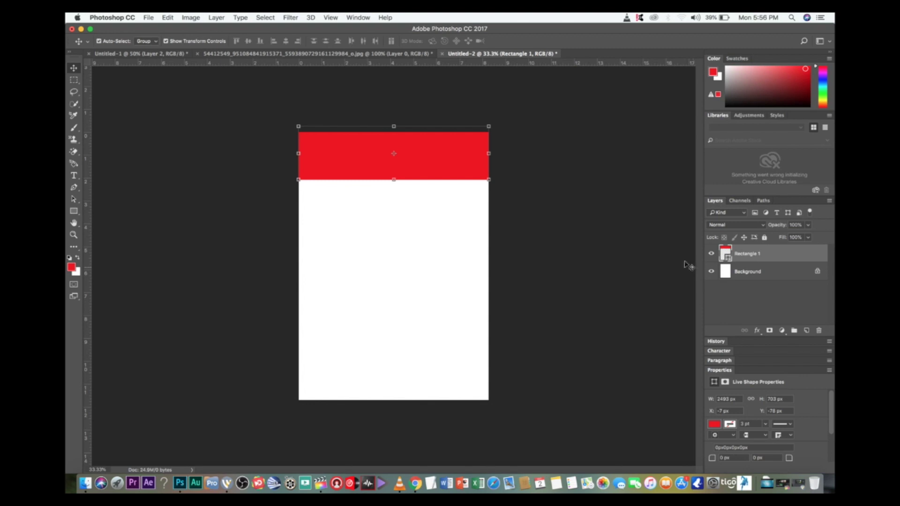
drag(454, 161, 453, 166)
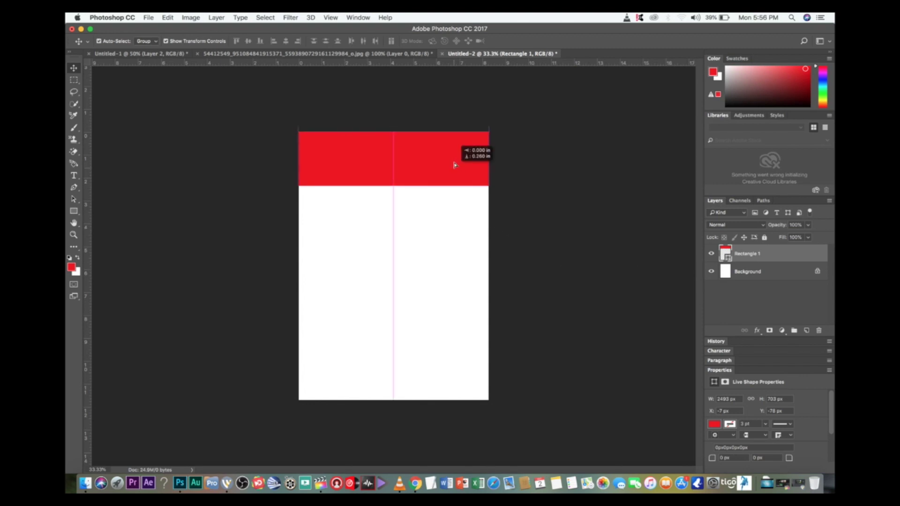
- Convert the Background into an editable Layer 0
click(818, 271)
double_click(790, 271)
click(787, 214)
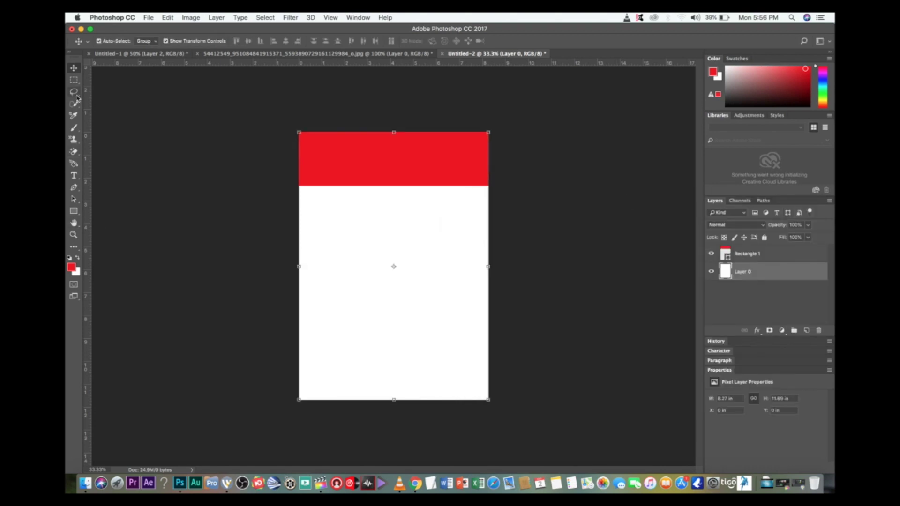
- Add the caption 'WHEN THE CAMERA GUY SAYS SMILE! YOU:' in a text box and colour it white
click(73, 175)
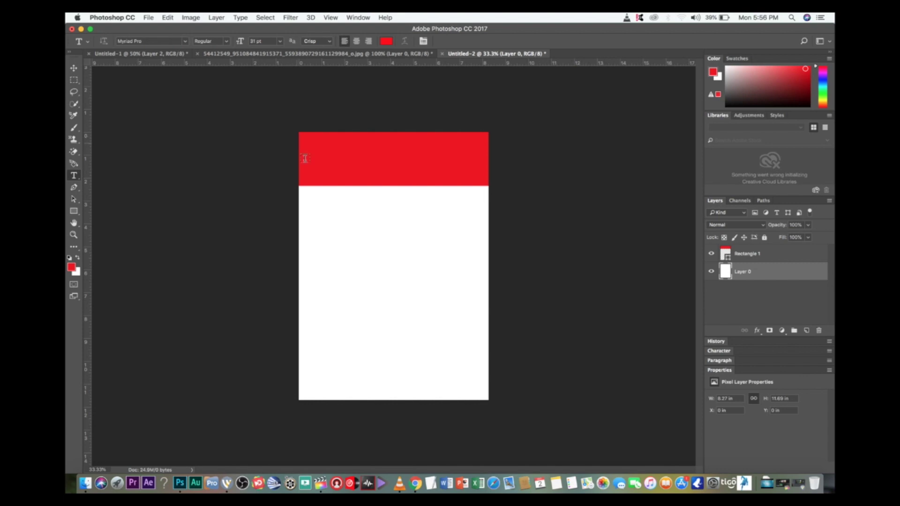
drag(305, 217, 474, 316)
text(WHEN THE CAMERA GUY SAYS SMILE! YOU:)
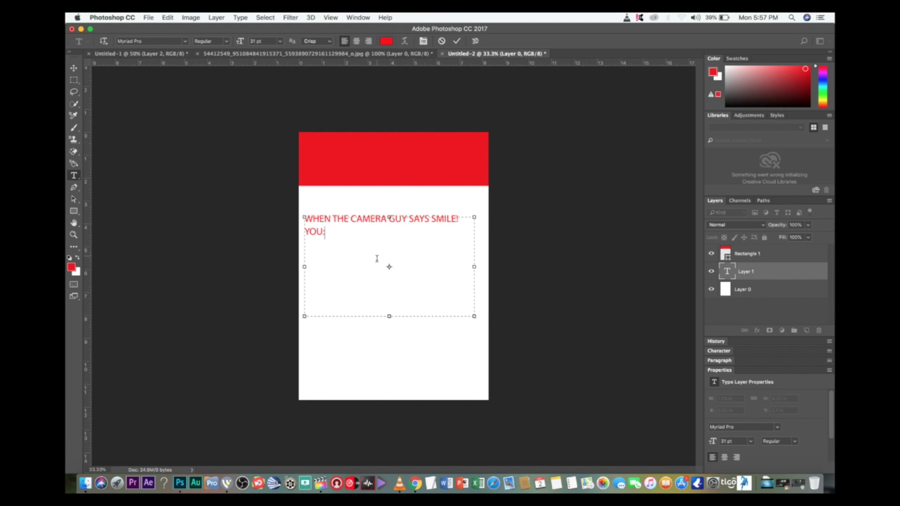
drag(329, 238, 282, 141)
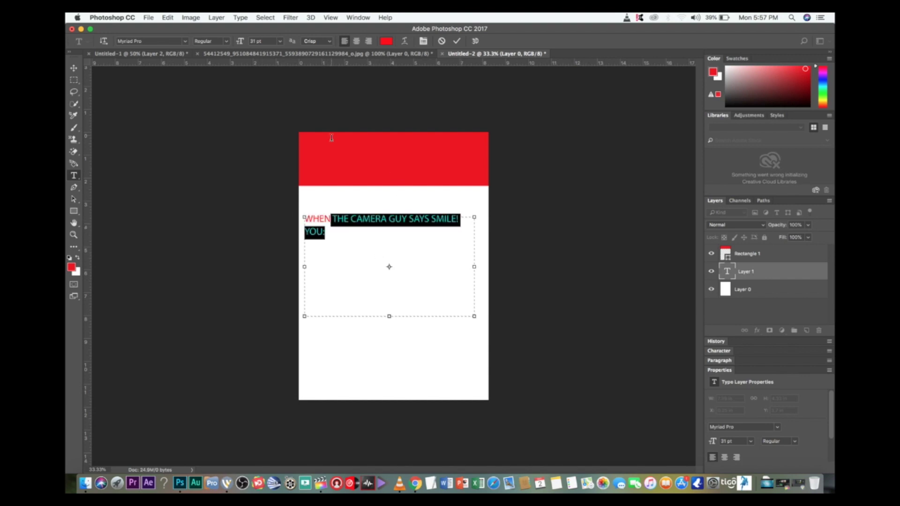
click(386, 41)
drag(612, 153, 497, 120)
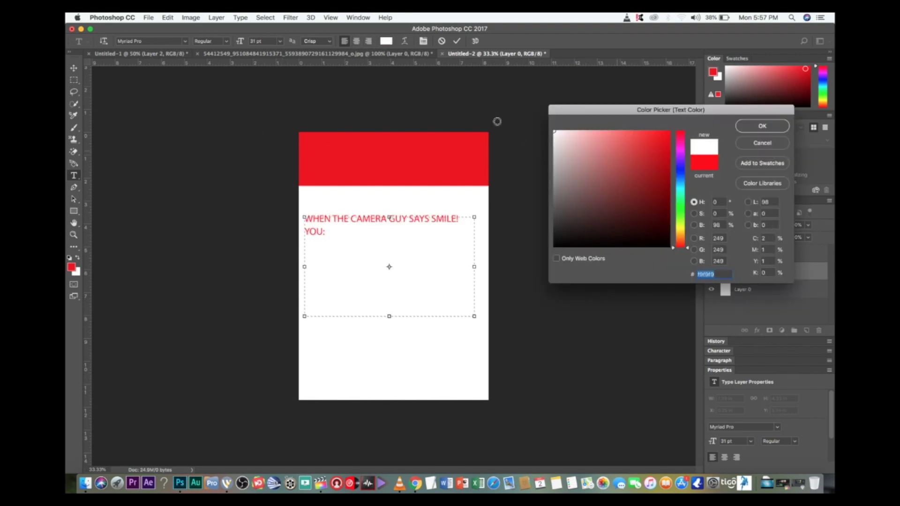
click(762, 126)
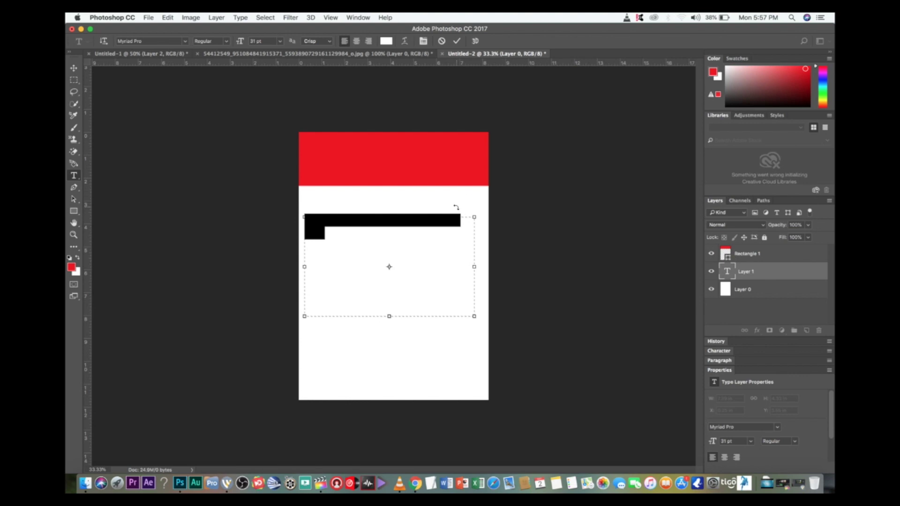
- Move the white caption up onto the red banner and commit the text
mouse_move(462, 199)
mouse_down()
mouse_move(459, 121)
mouse_move(464, 127)
mouse_up()
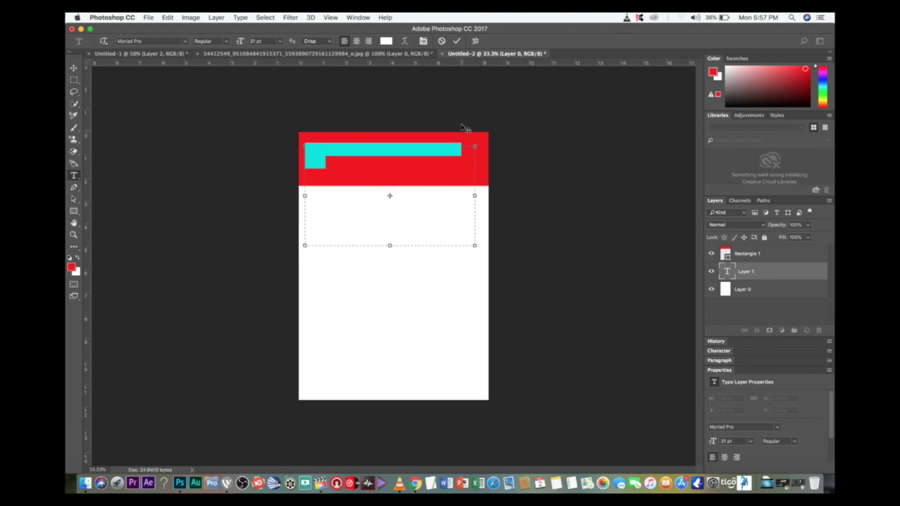
drag(462, 126, 465, 128)
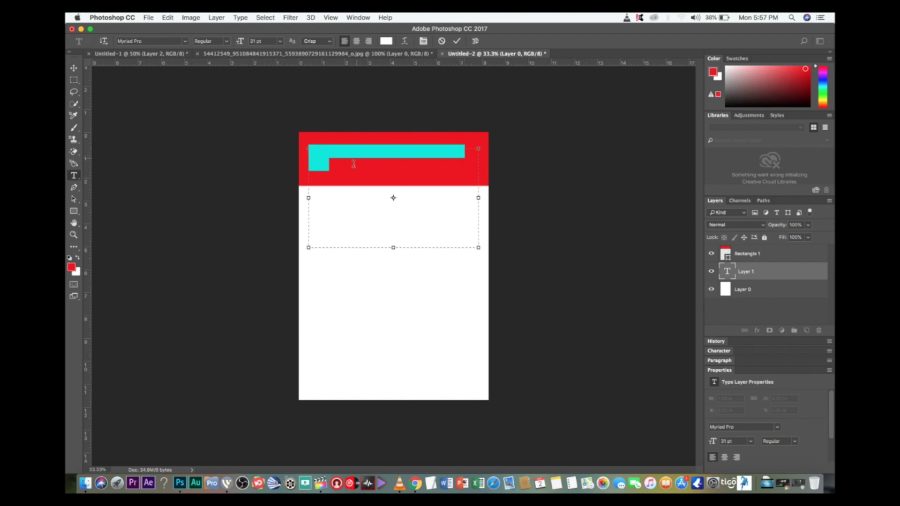
key(BackSpace)
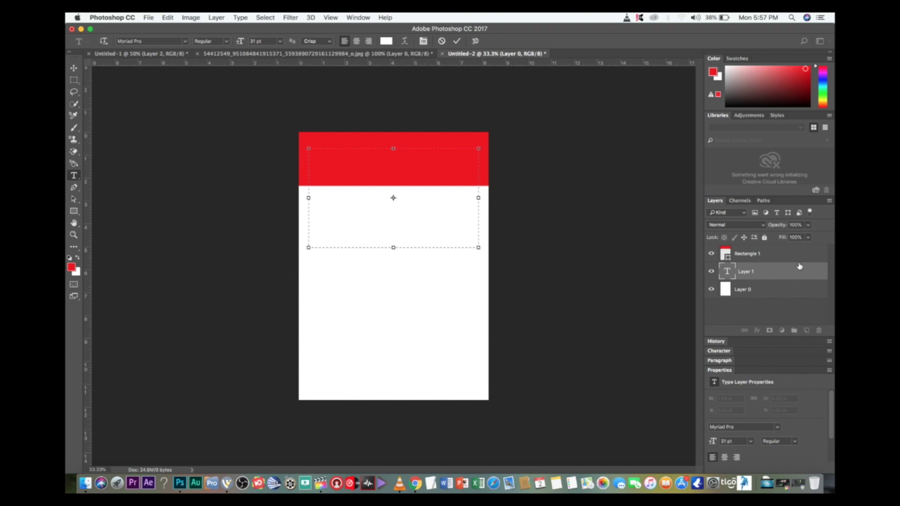
key(ctrl+Return)
- Raise the caption layer above Rectangle 1, then search Photoshop for the Crop tool
drag(776, 270, 766, 256)
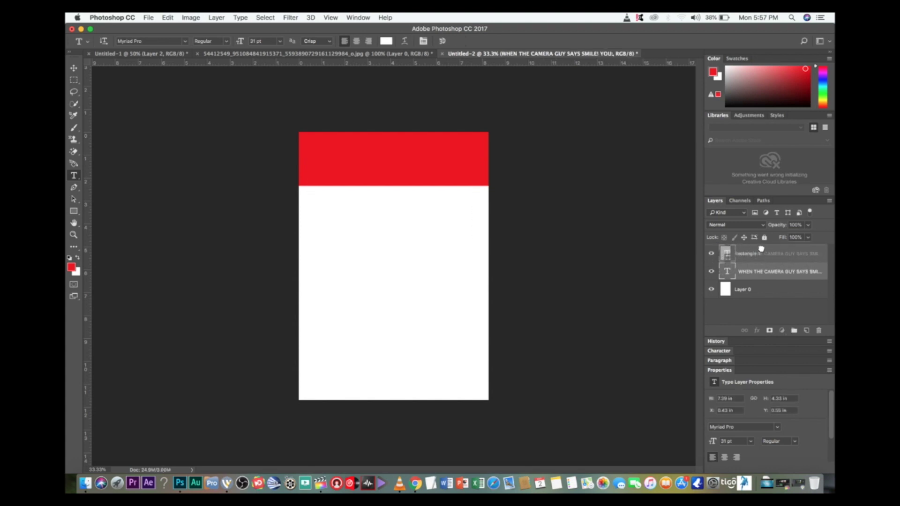
drag(761, 249, 753, 249)
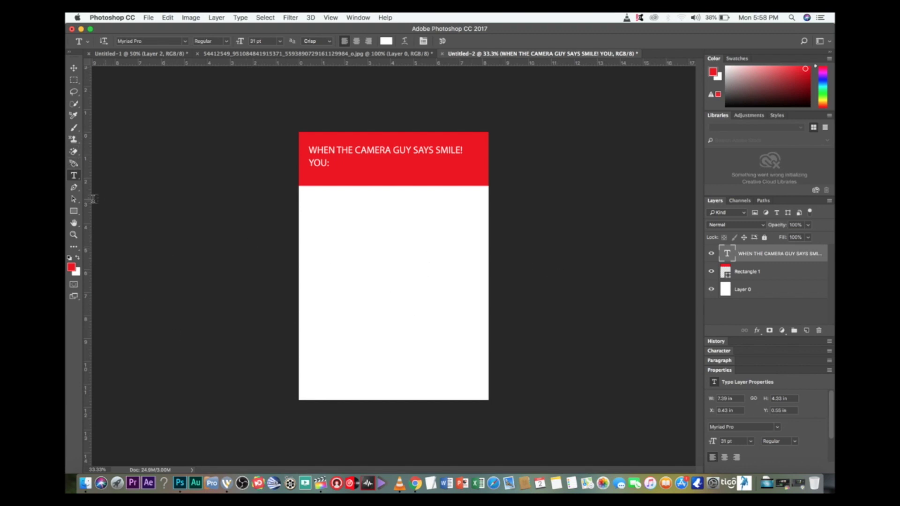
click(75, 69)
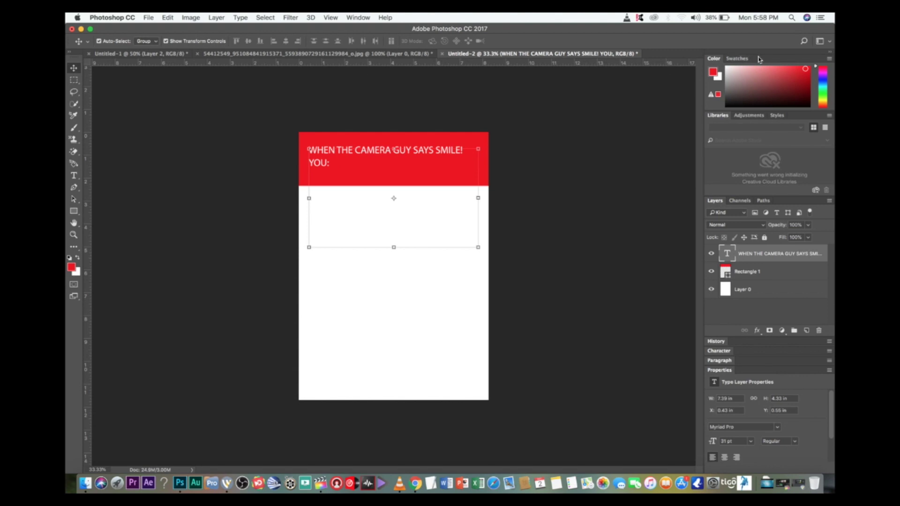
click(804, 41)
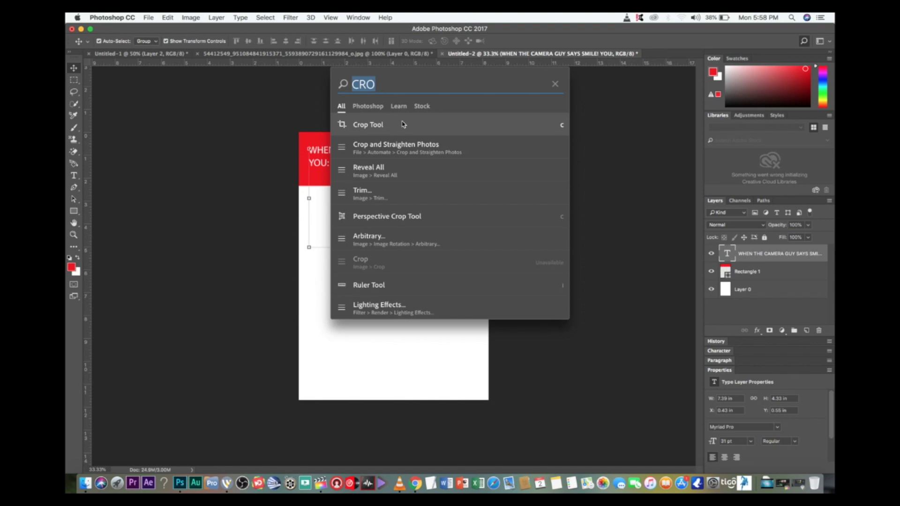
- Crop the page shorter, keeping the captioned red banner and a white strip below
click(402, 124)
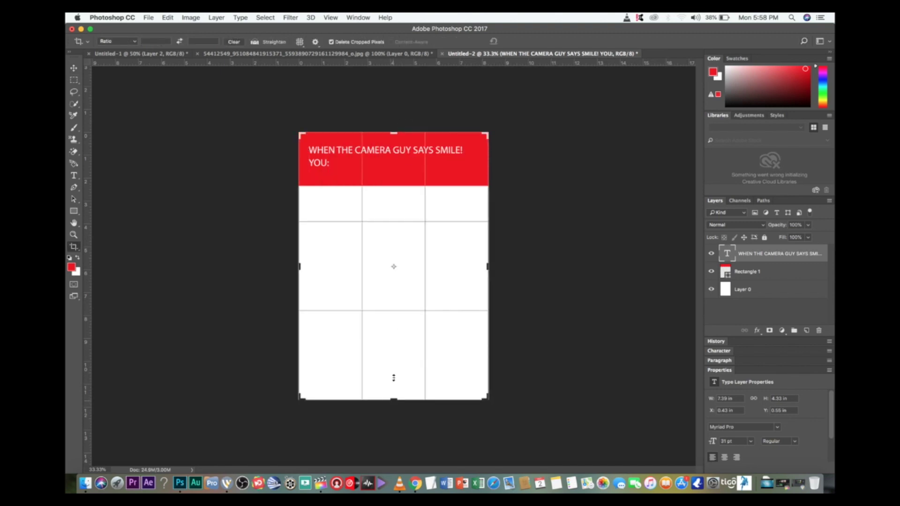
drag(393, 377, 393, 328)
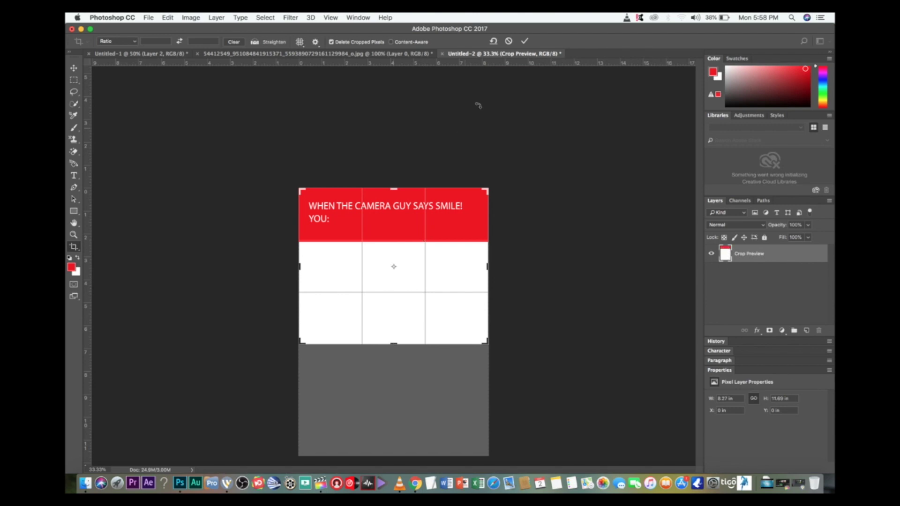
click(524, 40)
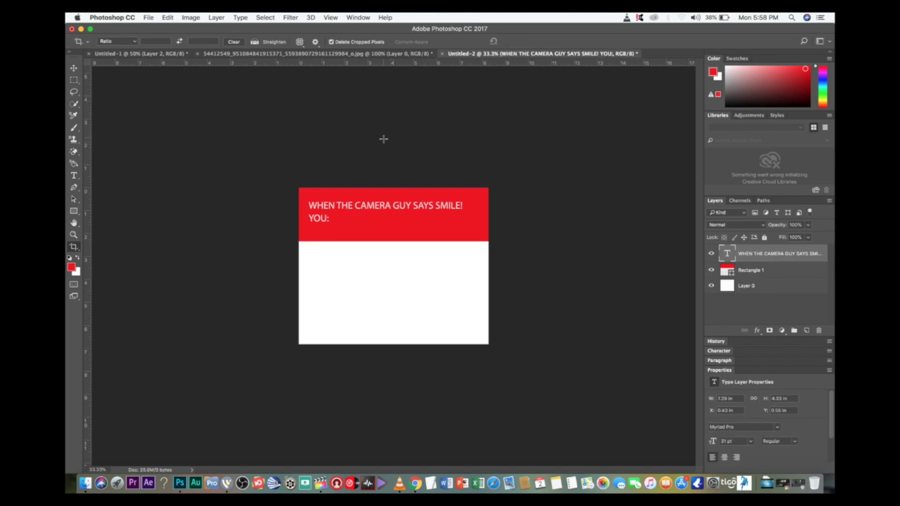
click(73, 69)
- Open the smiling student photo JPG from the Desktop in its own tab
click(148, 17)
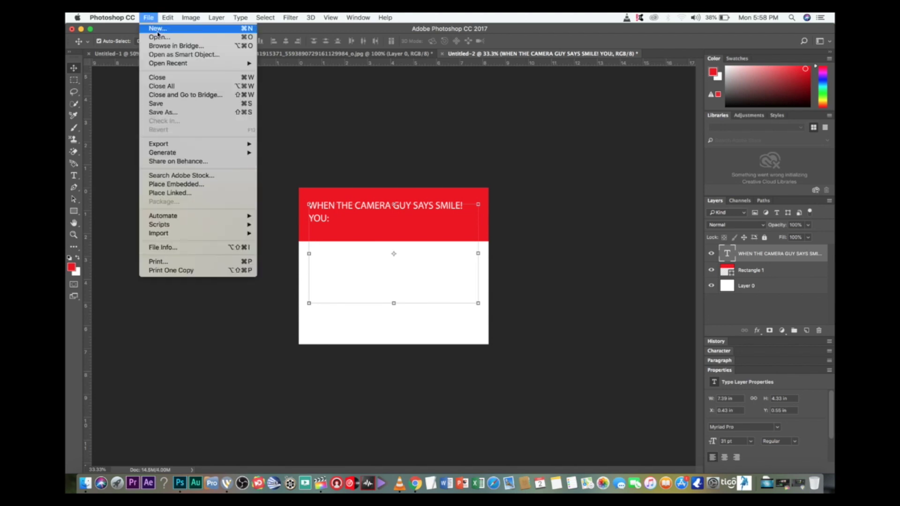
click(158, 37)
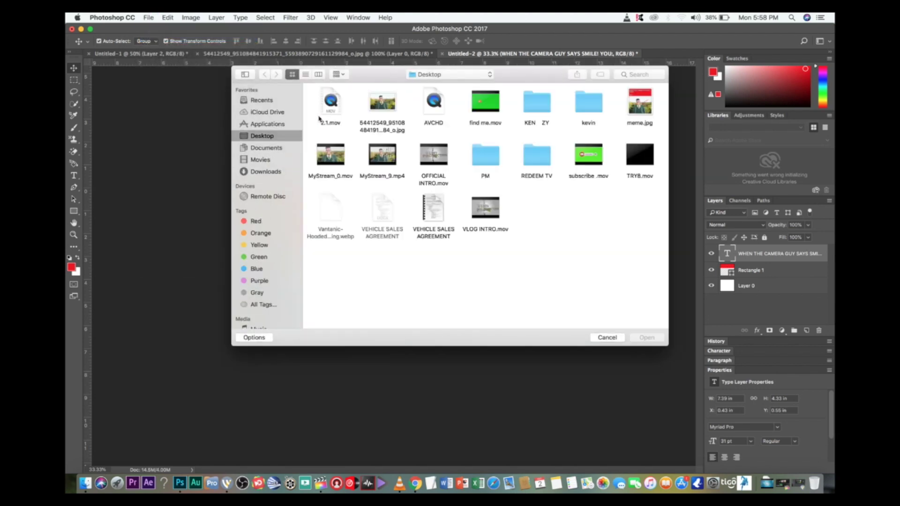
click(387, 106)
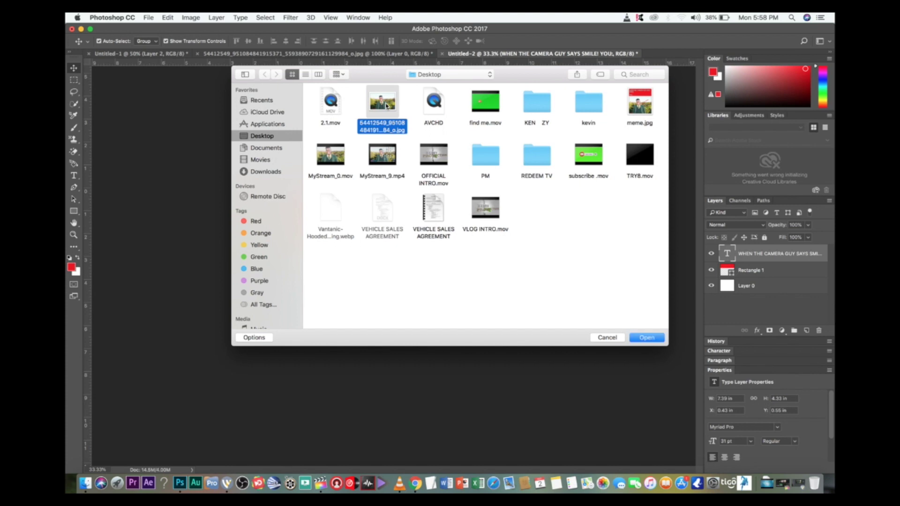
click(647, 339)
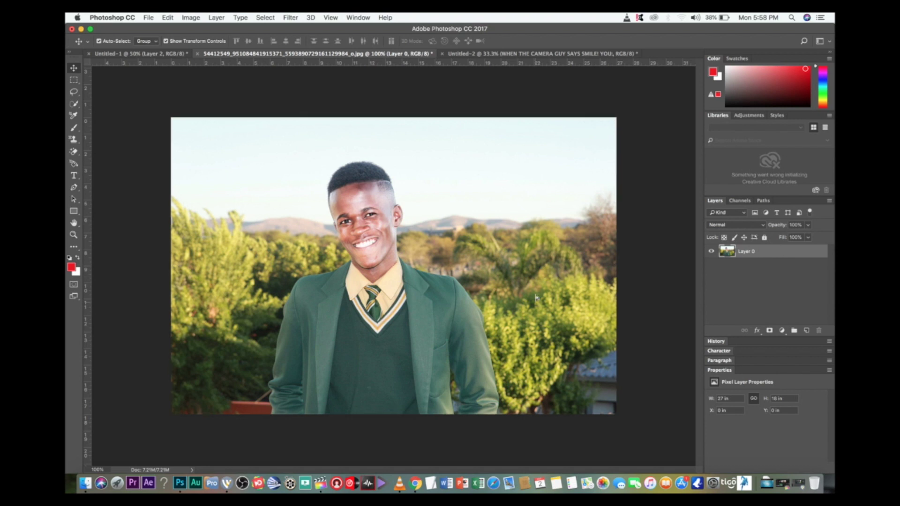
- Drag the student photo into the Untitled-2 meme document beneath the red banner
drag(548, 259, 401, 157)
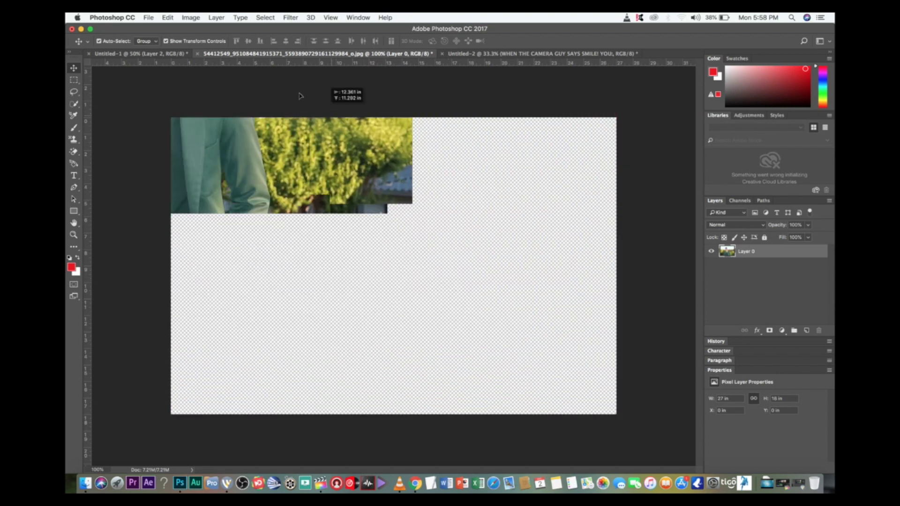
mouse_move(401, 157)
mouse_down()
mouse_move(497, 50)
mouse_move(371, 330)
mouse_move(372, 311)
mouse_move(417, 291)
mouse_up()
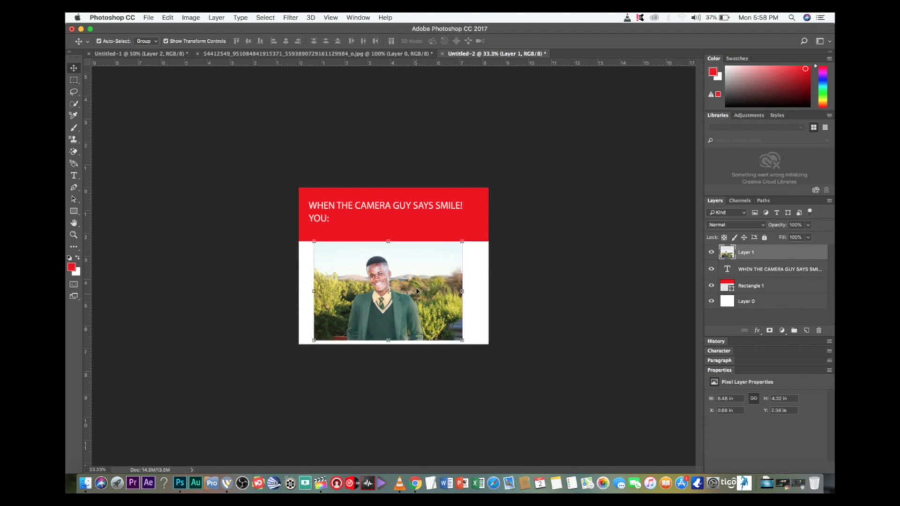
- Scale the photo proportionally to 136% and position it to fill the area below the banner
key(ctrl+t)
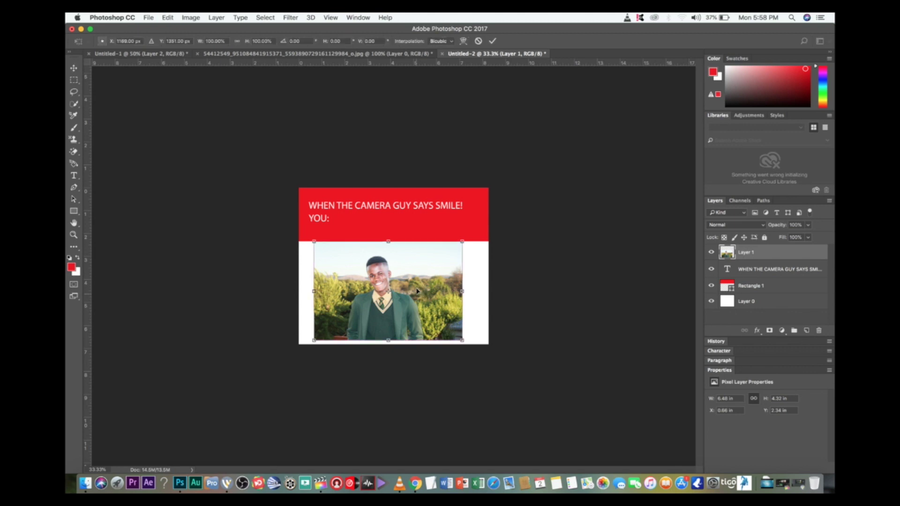
click(239, 42)
drag(251, 40, 263, 40)
drag(427, 254, 446, 283)
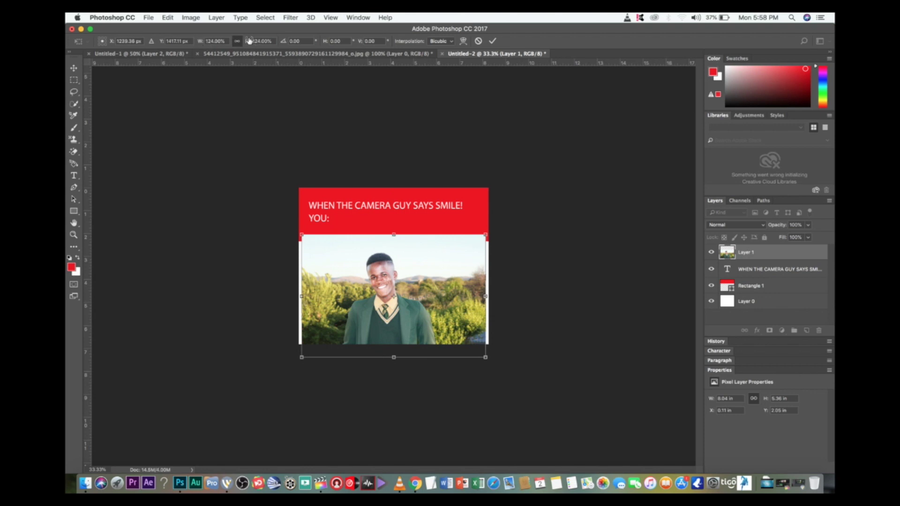
drag(247, 40, 254, 40)
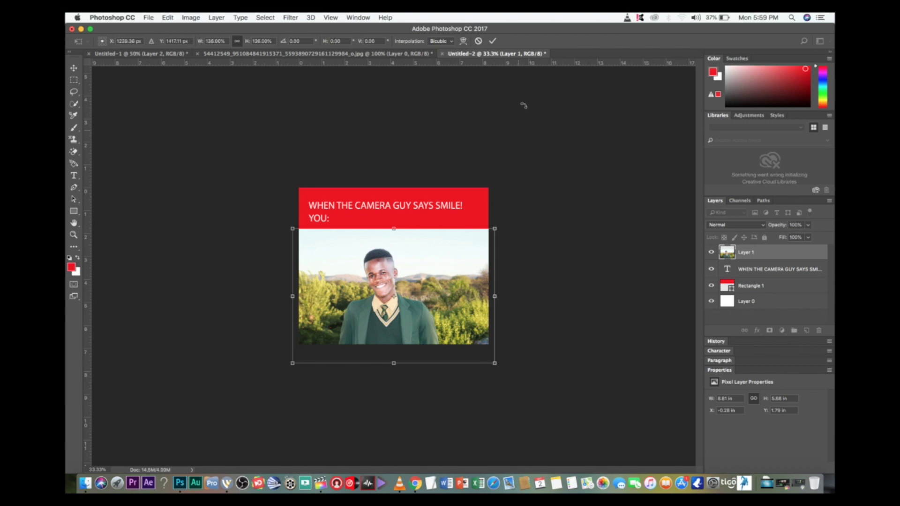
click(493, 41)
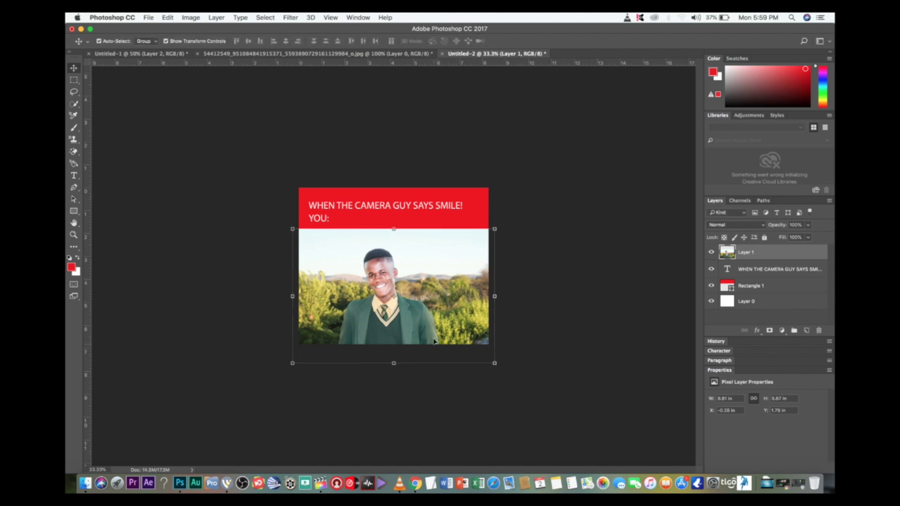
- Commit the pending photo transform and clear the layer selection
click(444, 218)
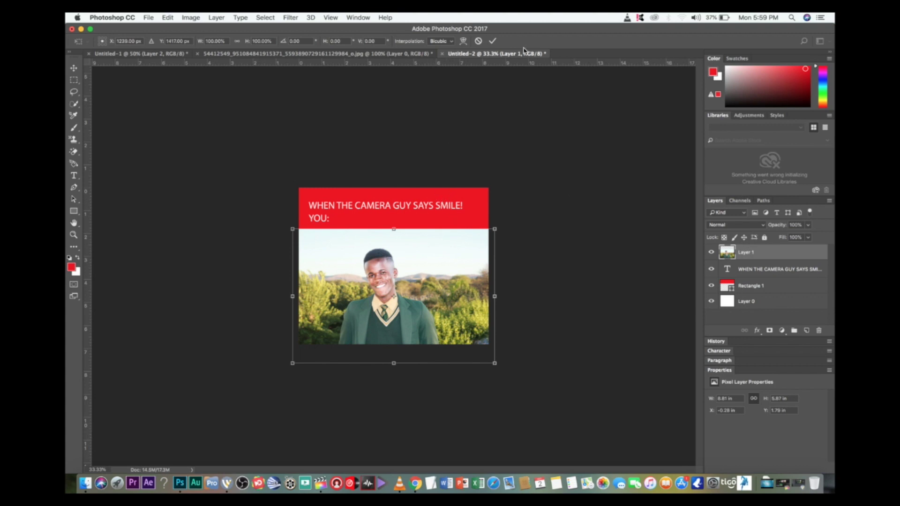
click(493, 41)
click(473, 191)
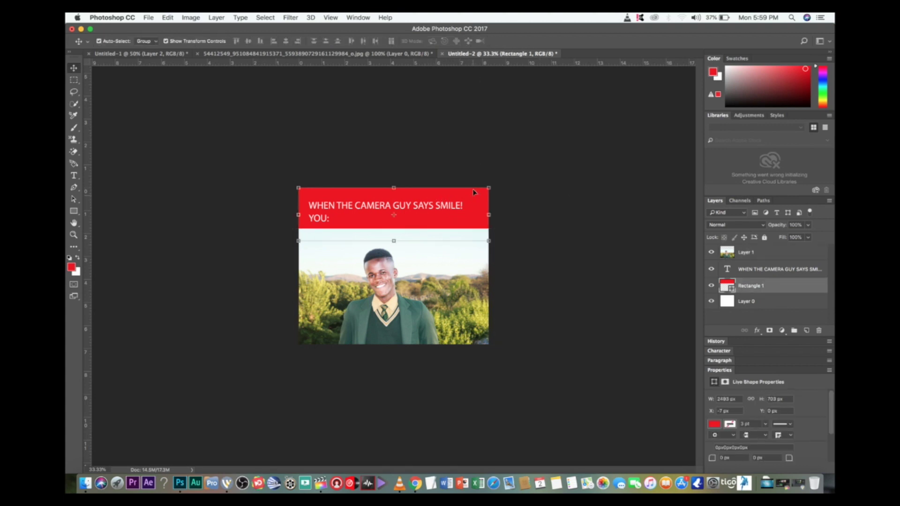
click(458, 261)
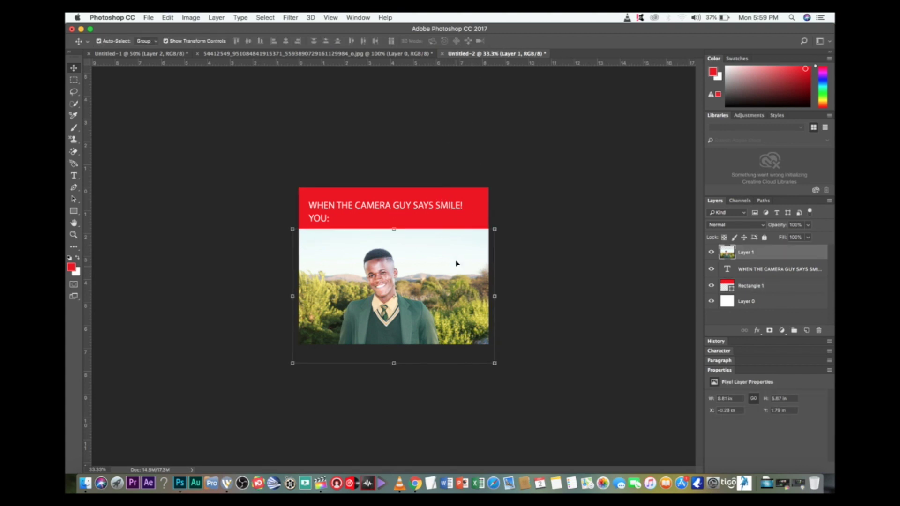
click(465, 196)
click(469, 376)
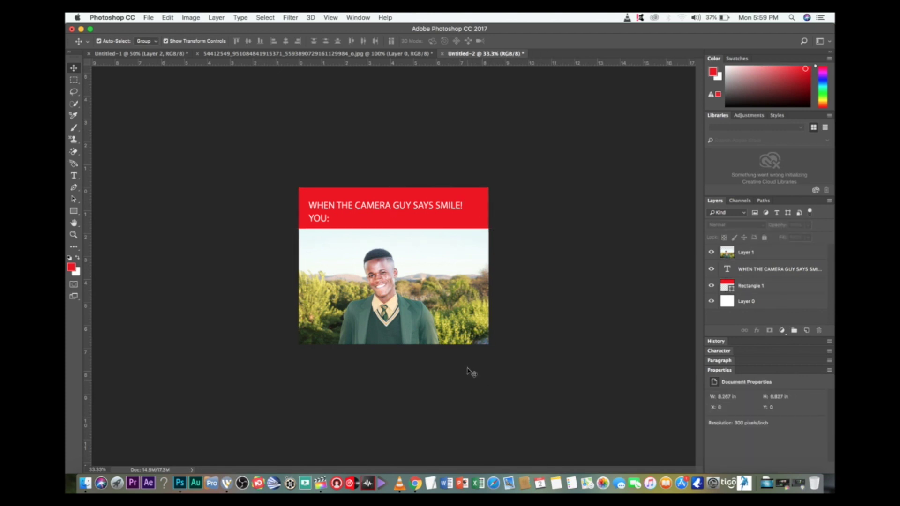
click(73, 176)
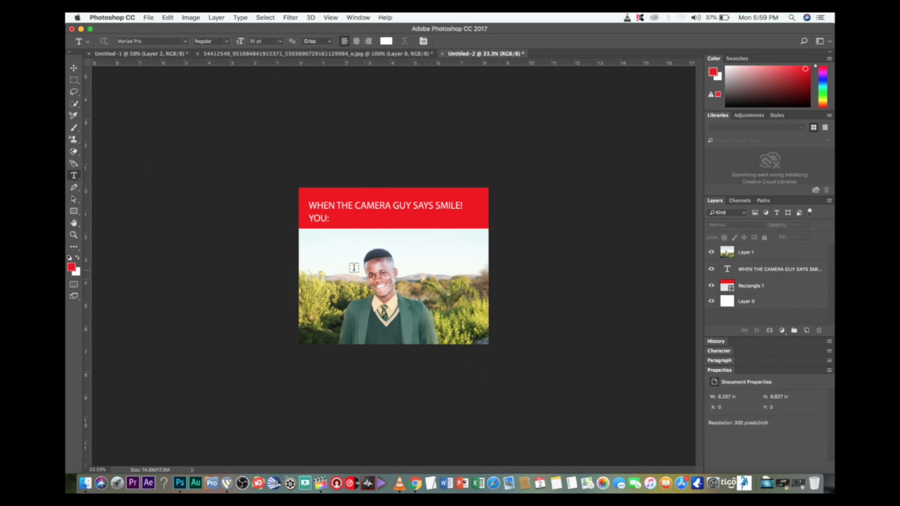
drag(318, 246, 462, 269)
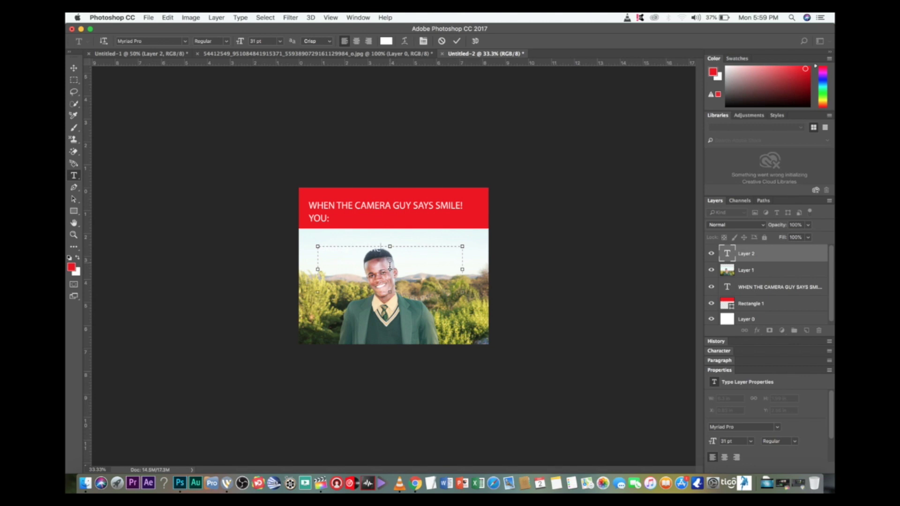
drag(380, 247, 191, 273)
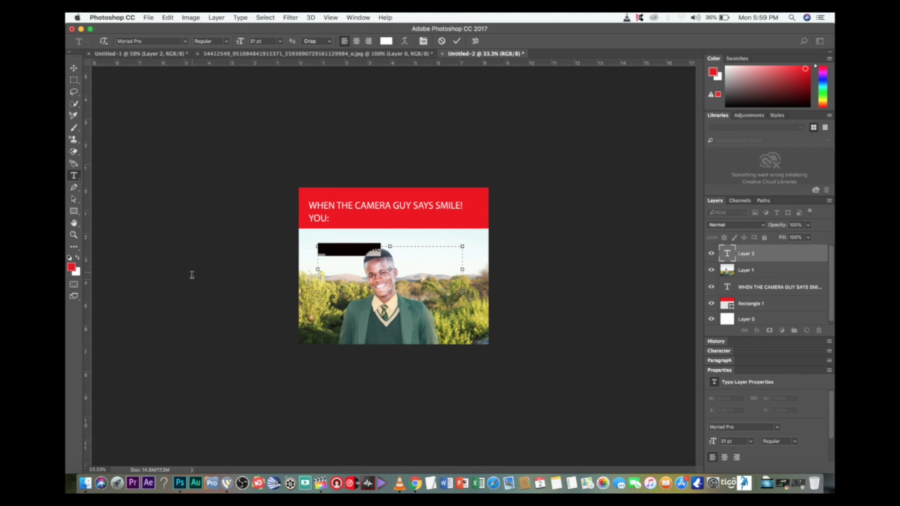
click(386, 41)
drag(597, 185, 745, 117)
click(762, 126)
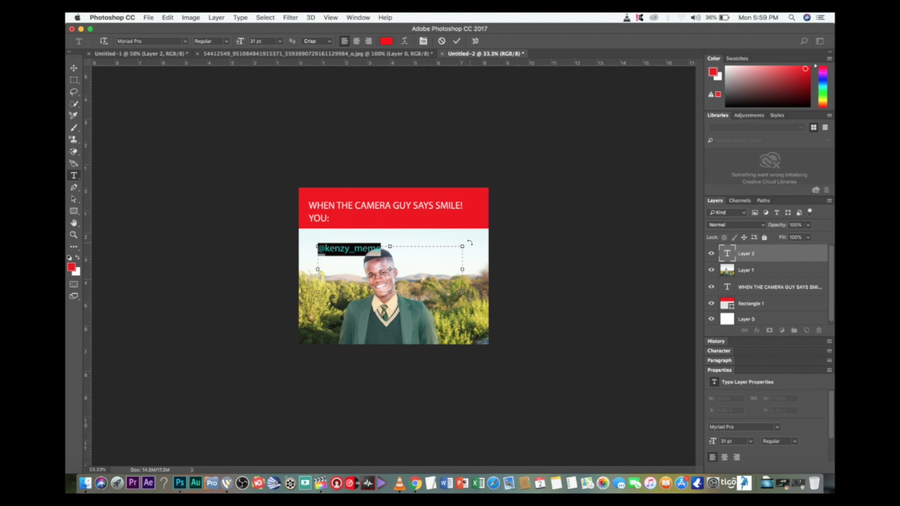
- Tilt the watermark about 20° clockwise over the photo's upper right and commit it
drag(491, 258, 435, 248)
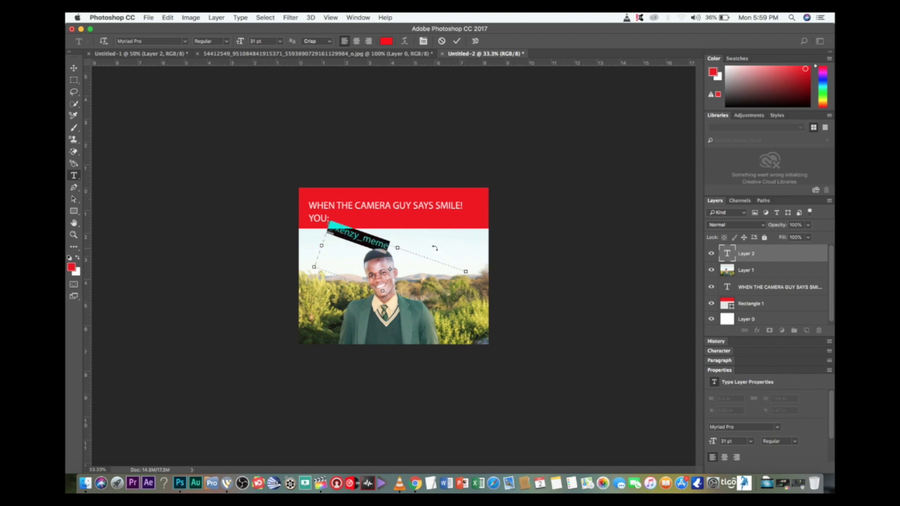
drag(404, 313, 492, 339)
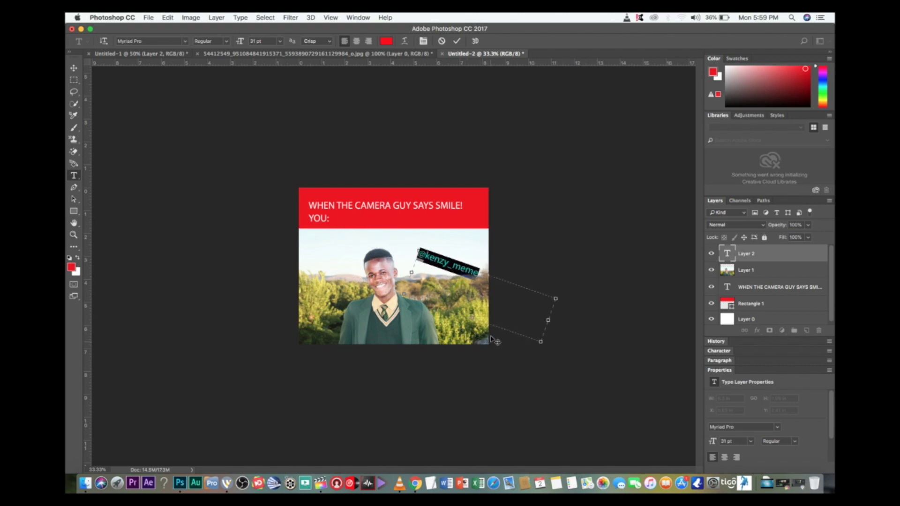
click(456, 41)
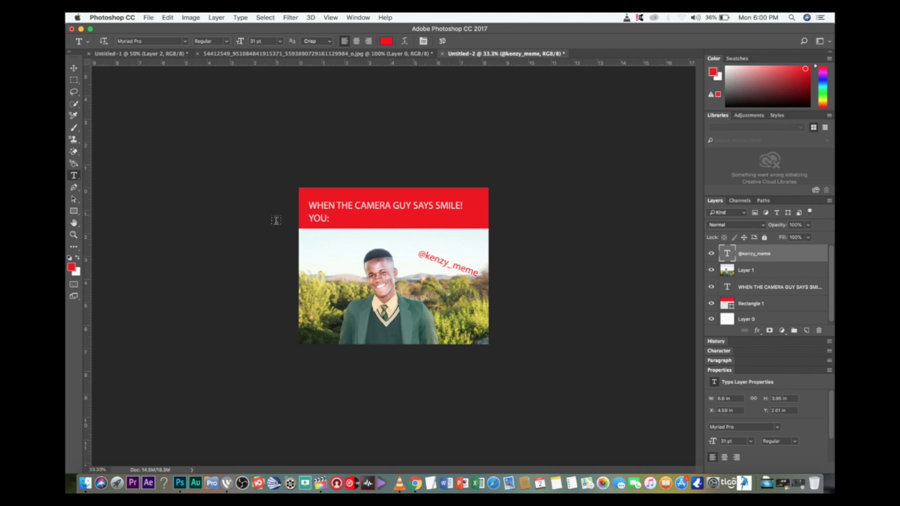
- Save the meme as JPEG 'meme', replacing the old meme.jpg, at quality 12 Maximum, Baseline
click(149, 17)
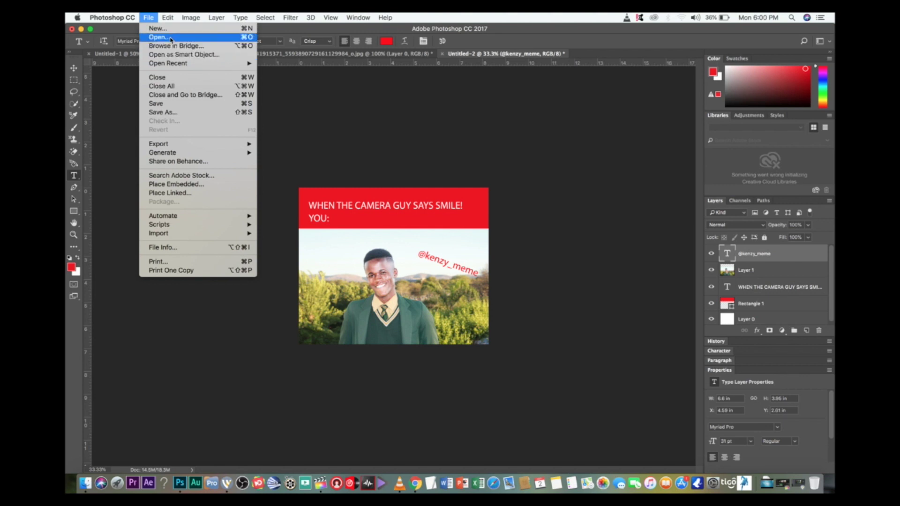
click(163, 112)
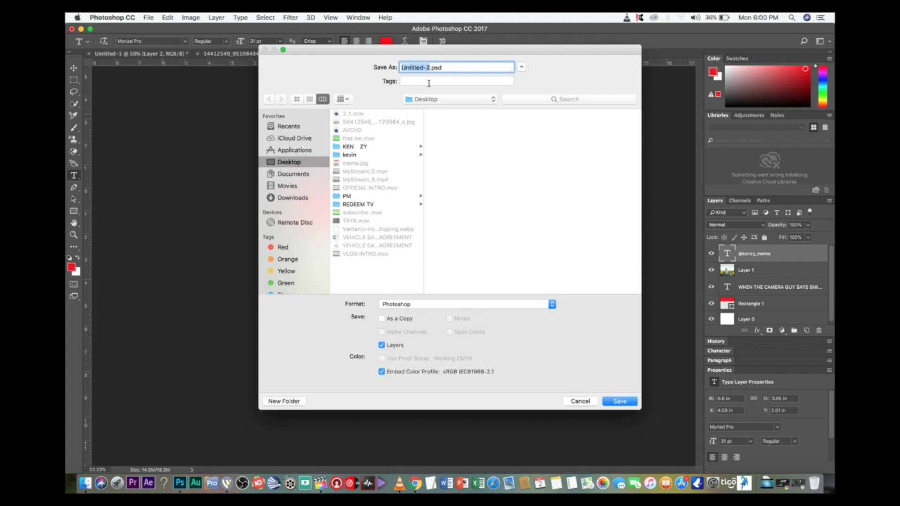
text(meme)
click(552, 304)
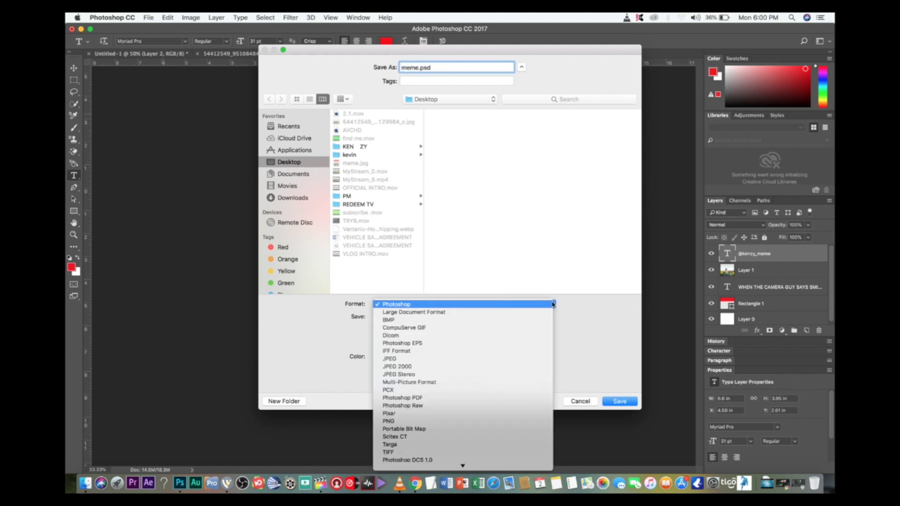
click(401, 359)
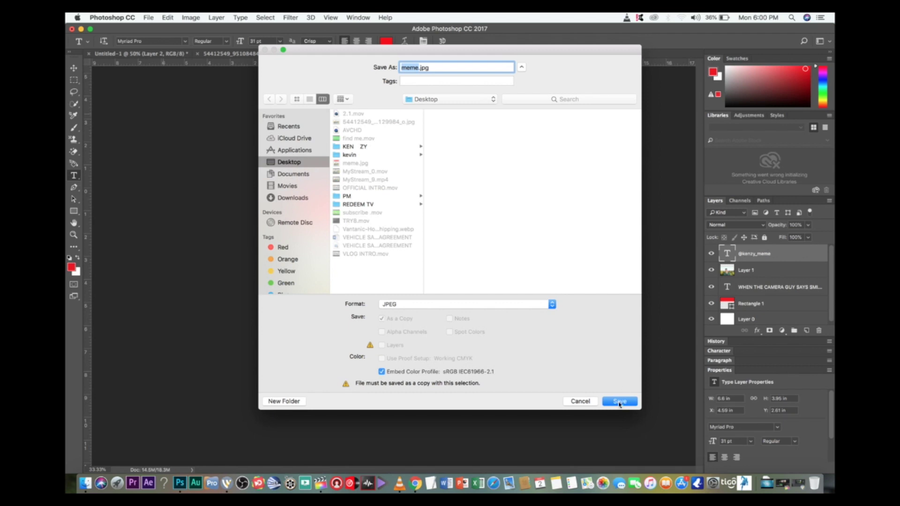
click(619, 401)
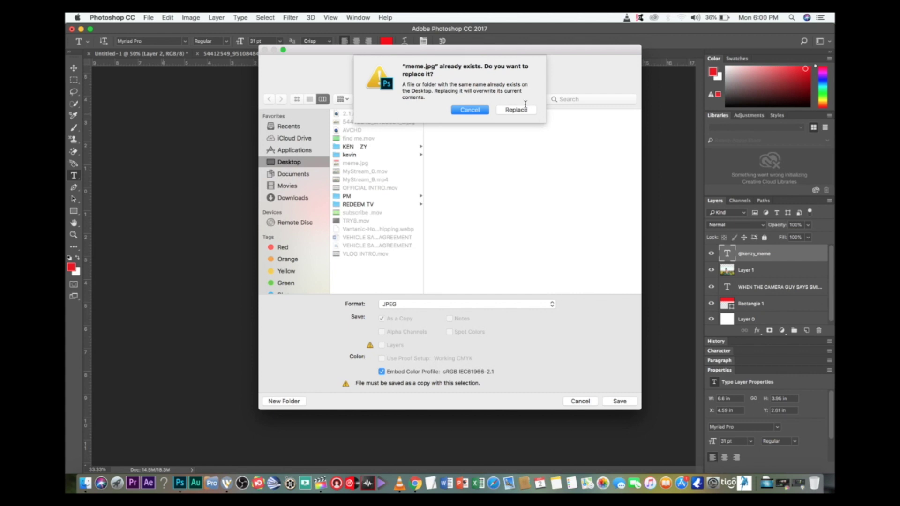
click(517, 110)
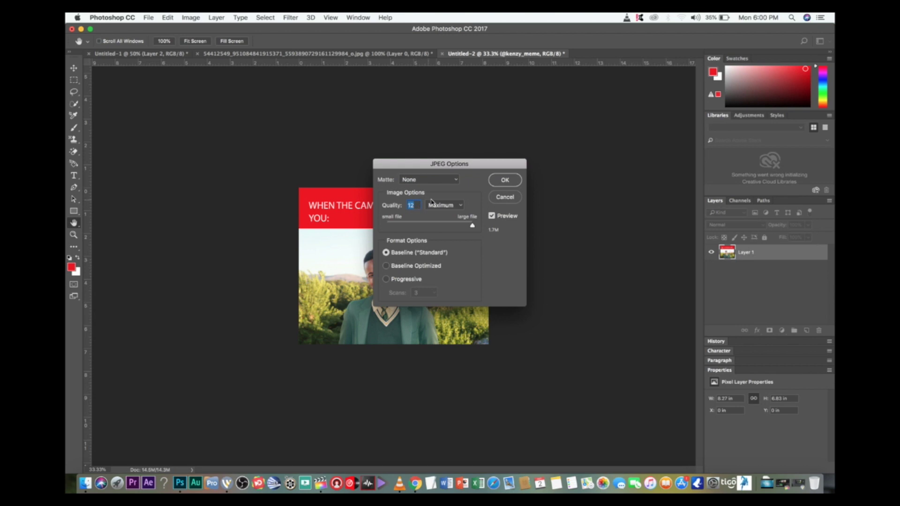
click(510, 182)
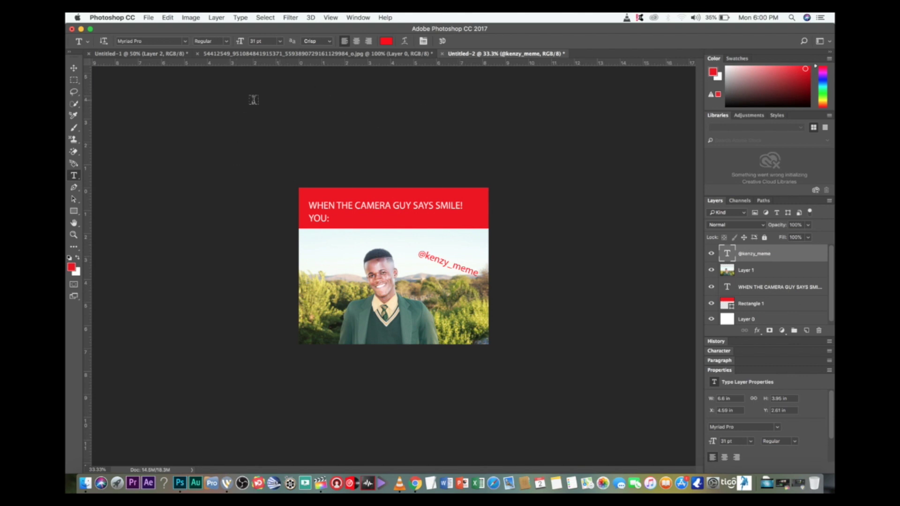
- Open meme.jpg from the desktop in Preview to check the captioned meme, then close it
click(81, 30)
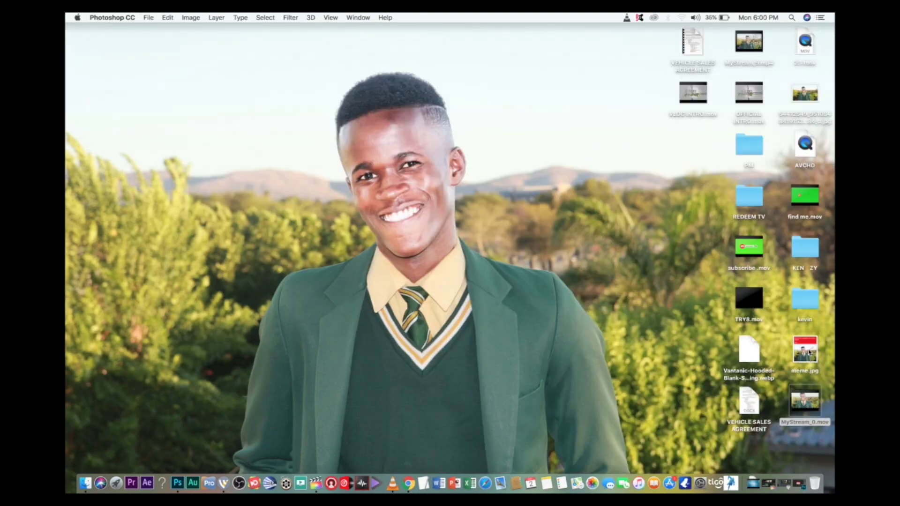
double_click(809, 353)
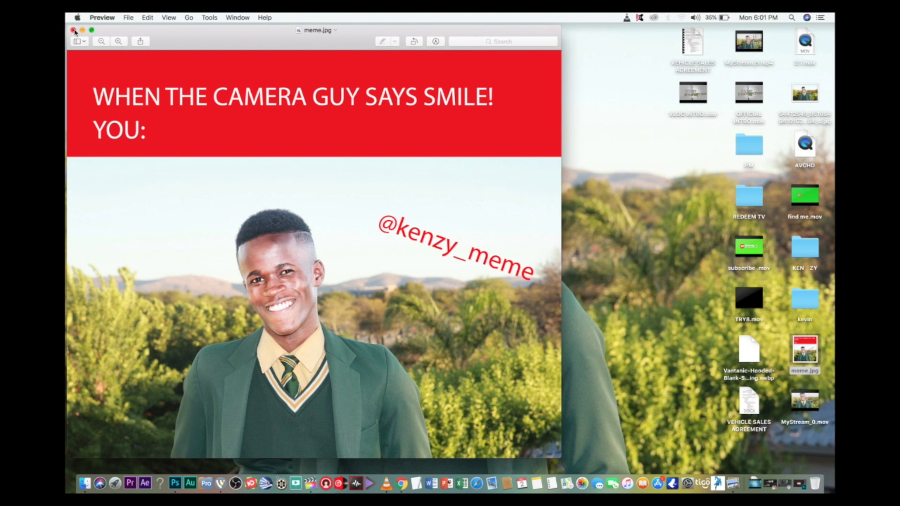
click(73, 30)
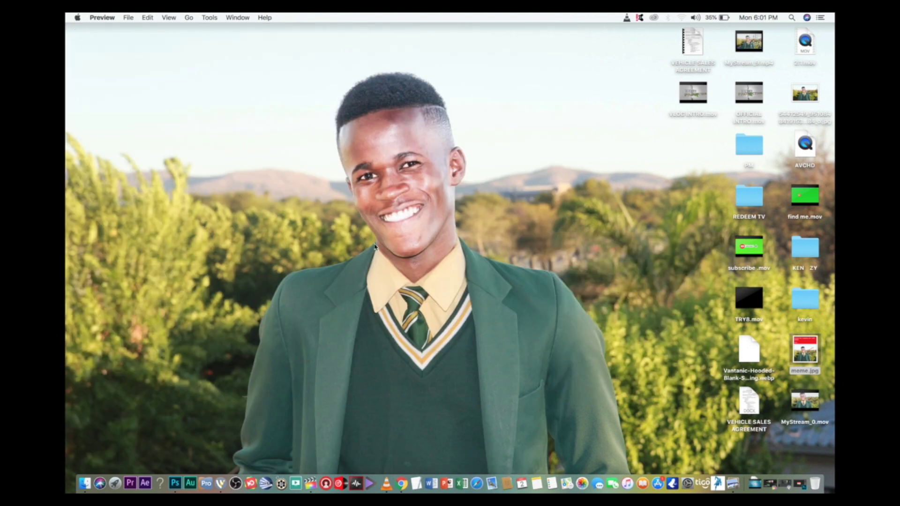